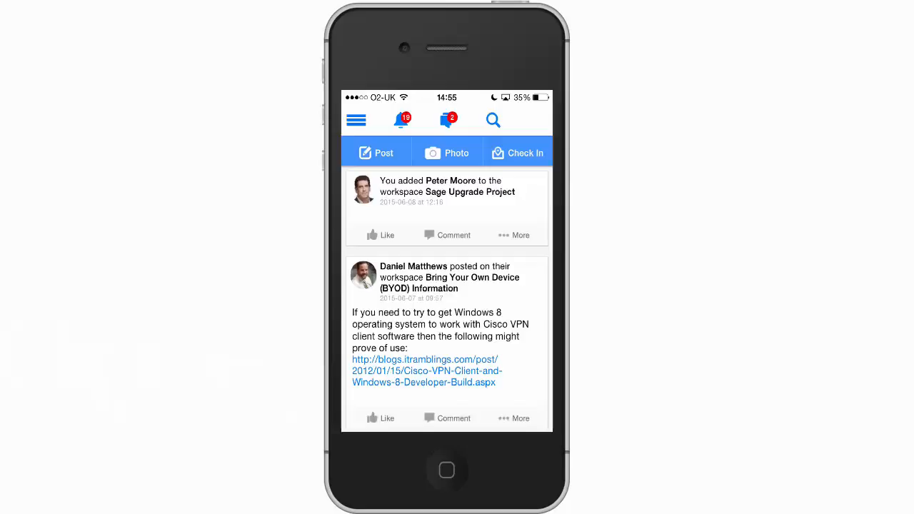
- Navigate through Public Workspaces to the Corporate Phones workspace
left_click(355, 119)
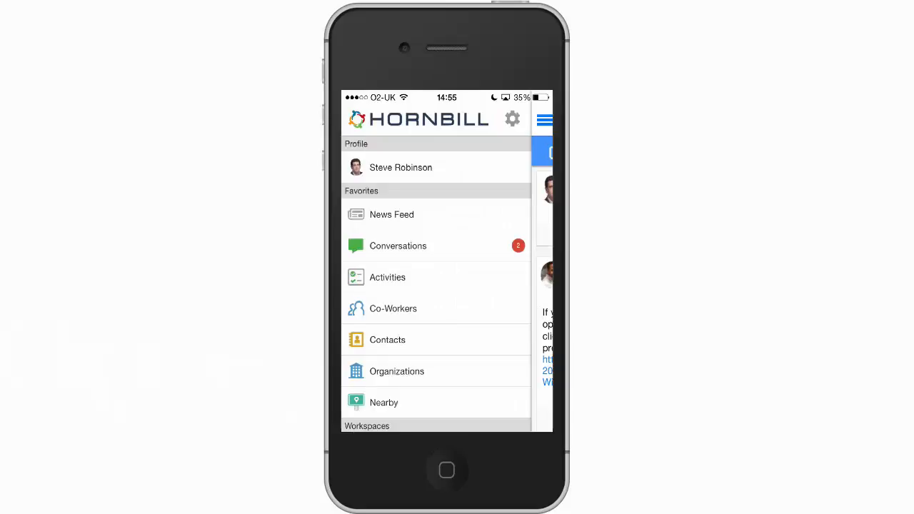
scroll(436, 300, "down", 5)
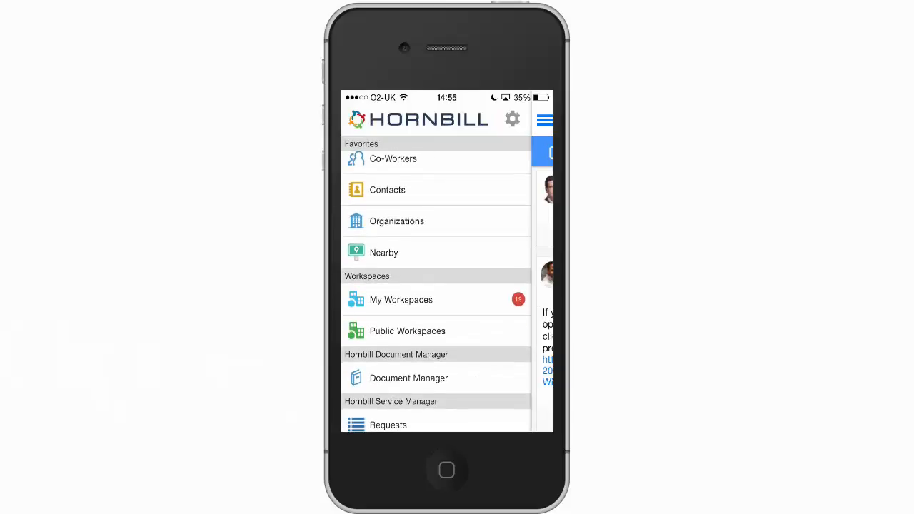
left_click(407, 331)
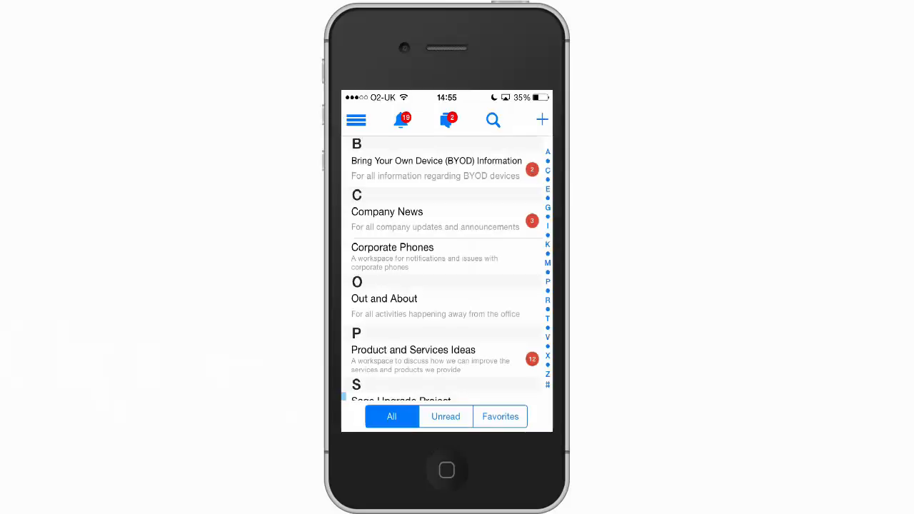
left_click(414, 254)
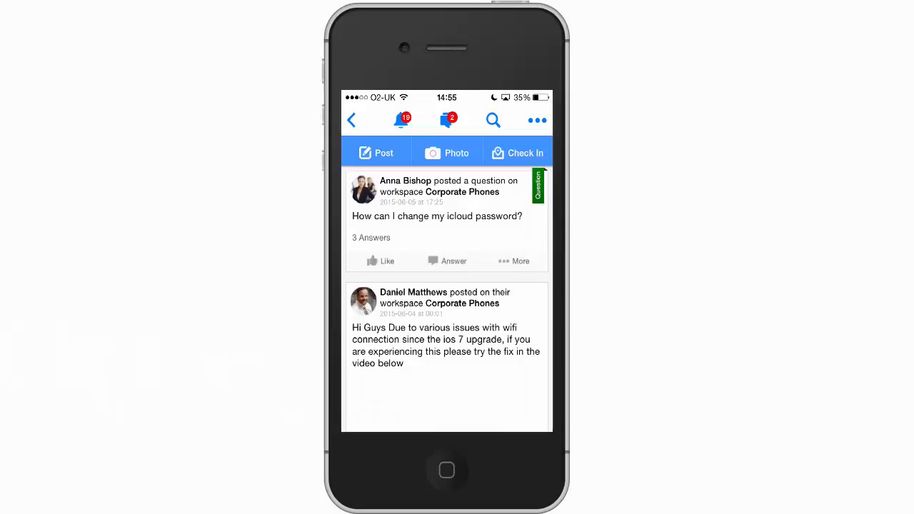
- Start a new post reading 'My phone does not have a dial tone'
left_click(377, 153)
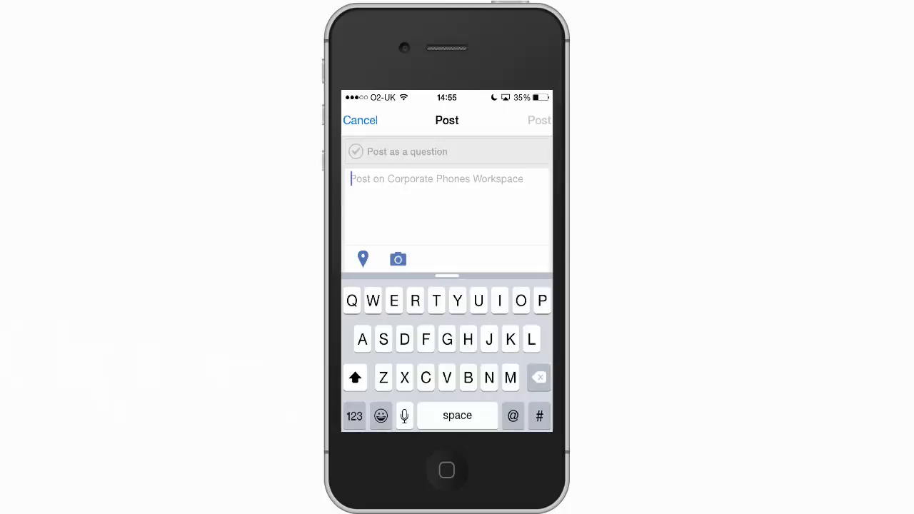
left_click(510, 377)
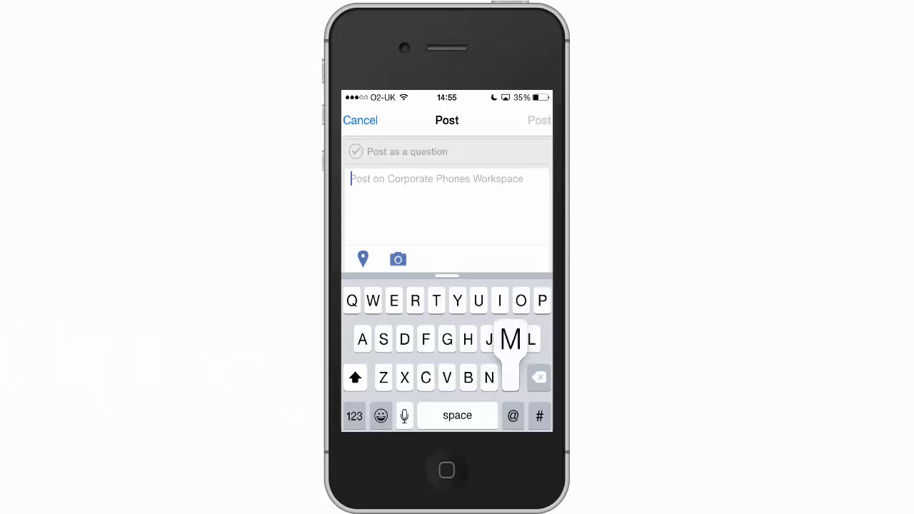
left_click(458, 301)
type("hone ")
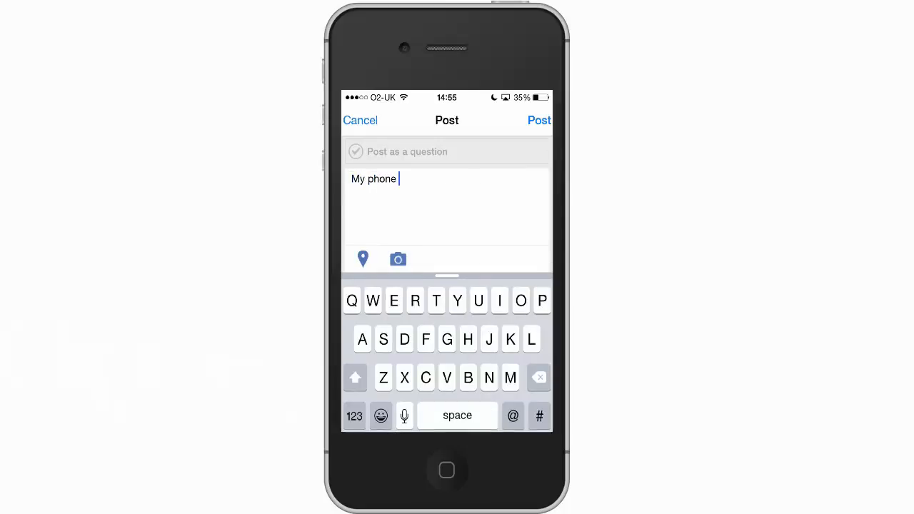
type("does not ")
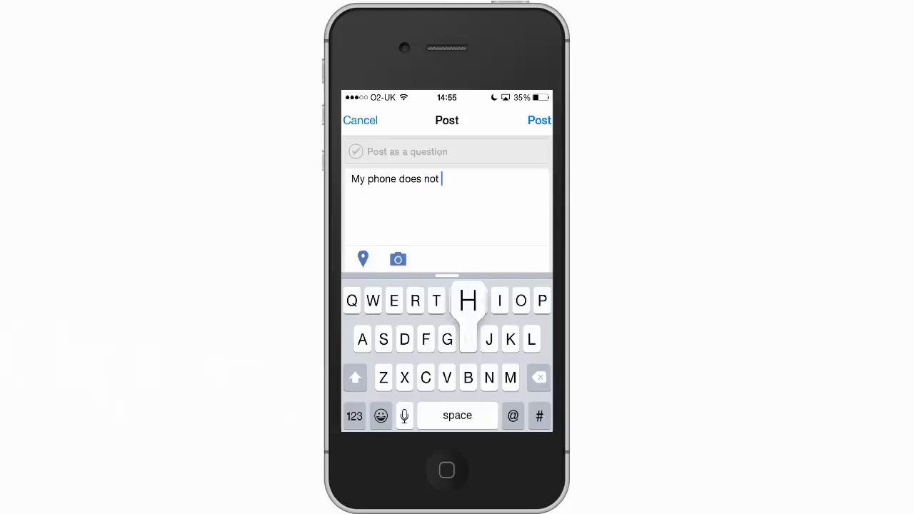
type("have a dial ")
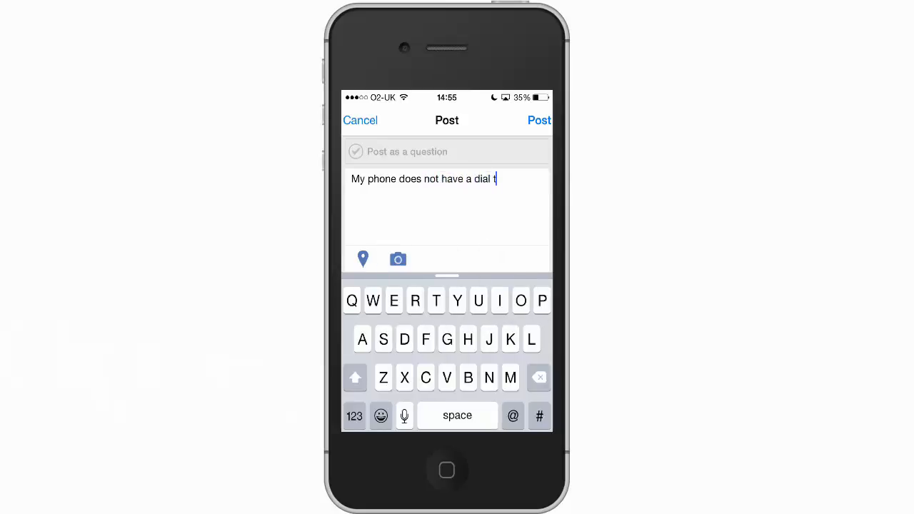
type("tone")
- Take a new camera photo of the desk phone and attach it to the draft post
left_click(398, 259)
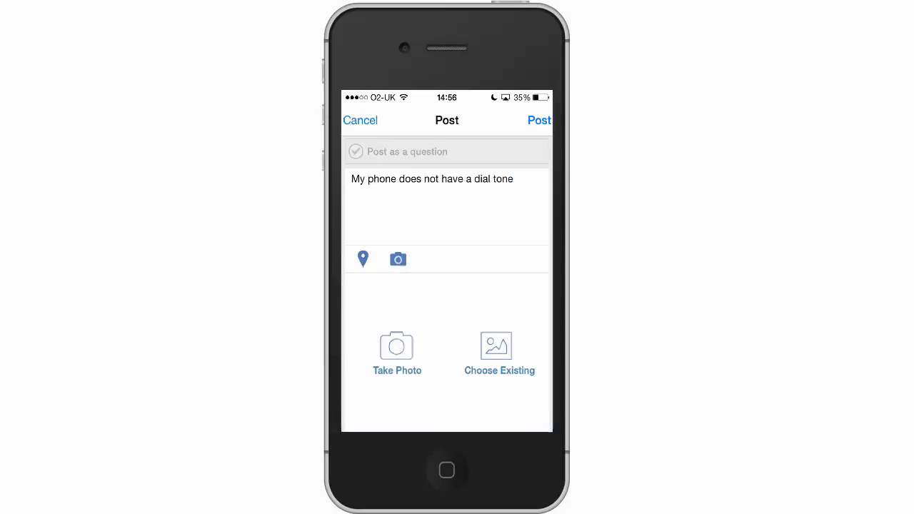
left_click(397, 353)
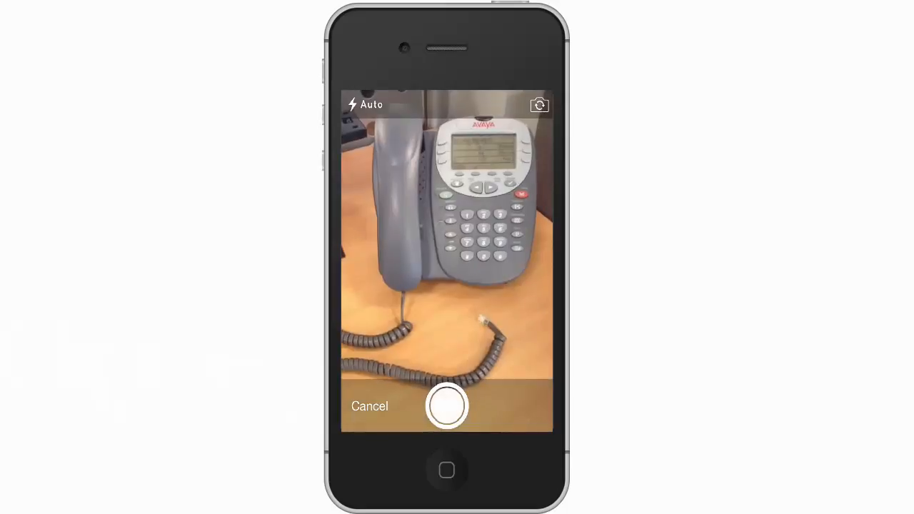
left_click(447, 406)
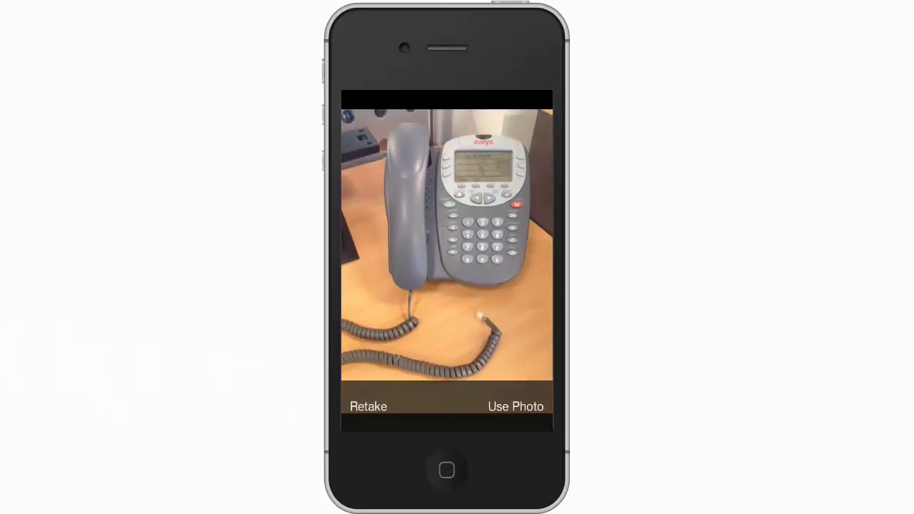
left_click(516, 407)
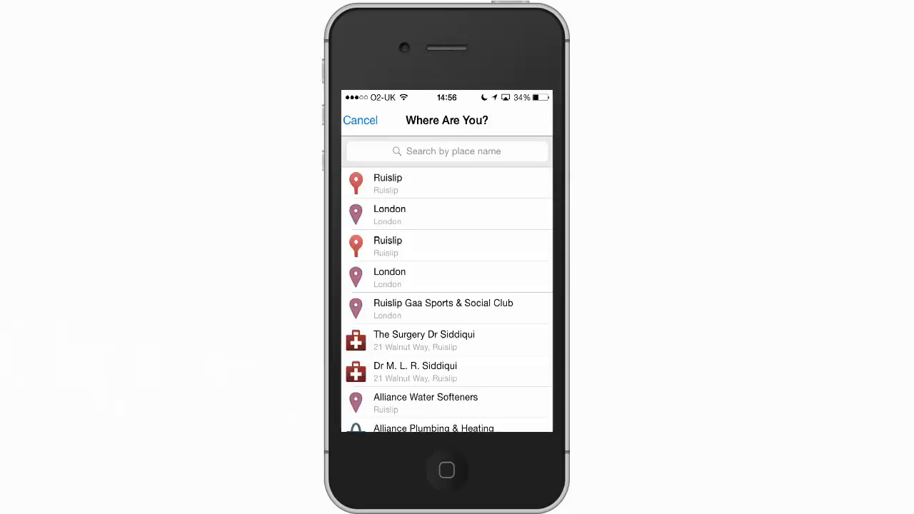
- Tag the post with the Ruislip location and publish it to Corporate Phones
left_click(447, 183)
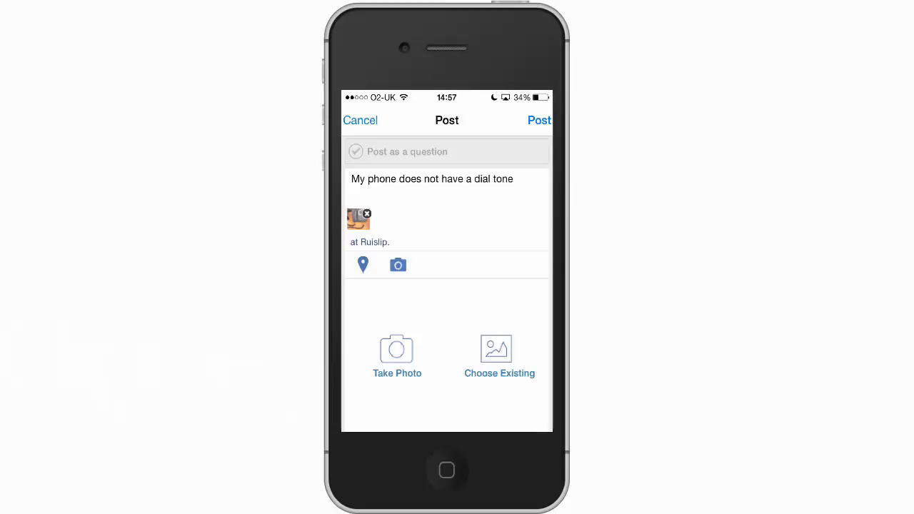
left_click(540, 120)
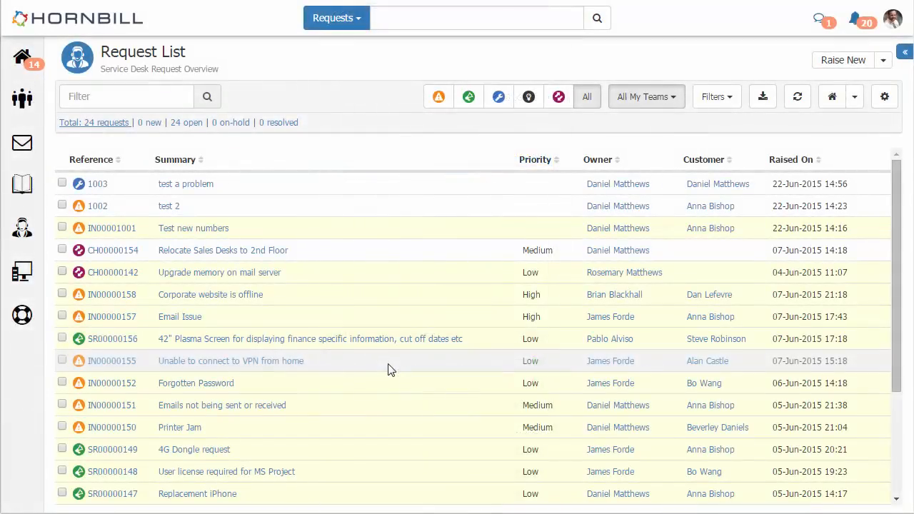
- Follow the new-post notification into the Corporate Phones web workspace
left_click(855, 24)
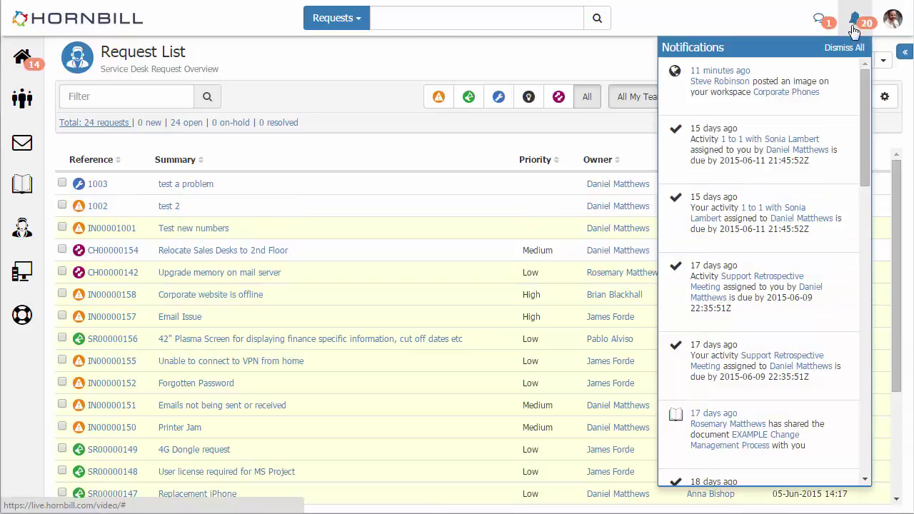
left_click(781, 93)
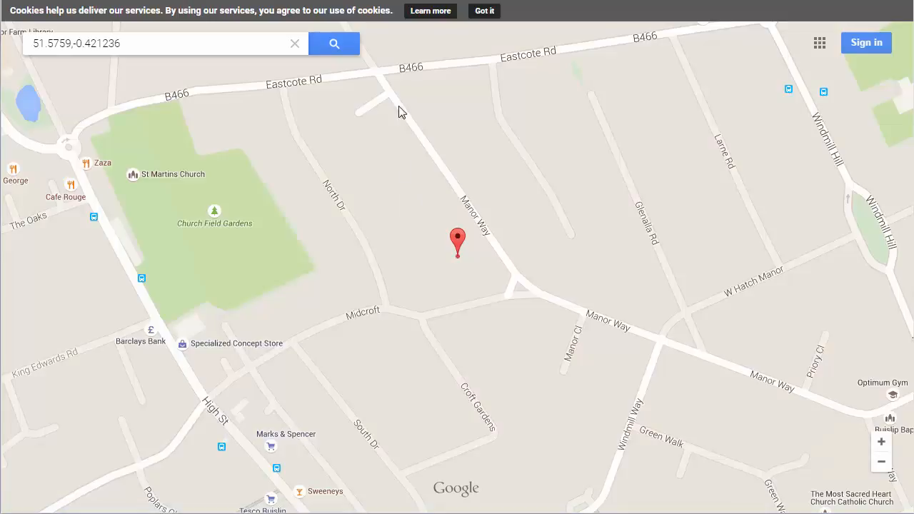
- Close the map and raise a request from the dial-tone post via More Actions
key("ctrl+w")
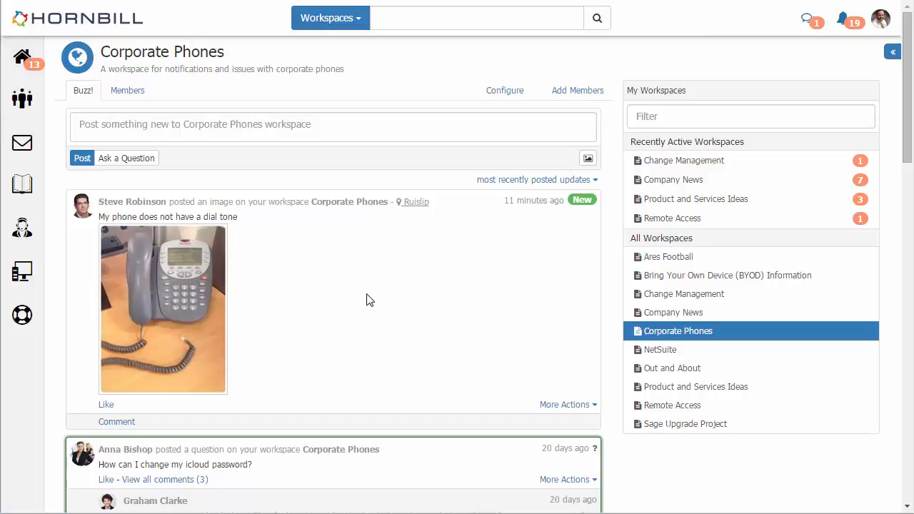
left_click(568, 409)
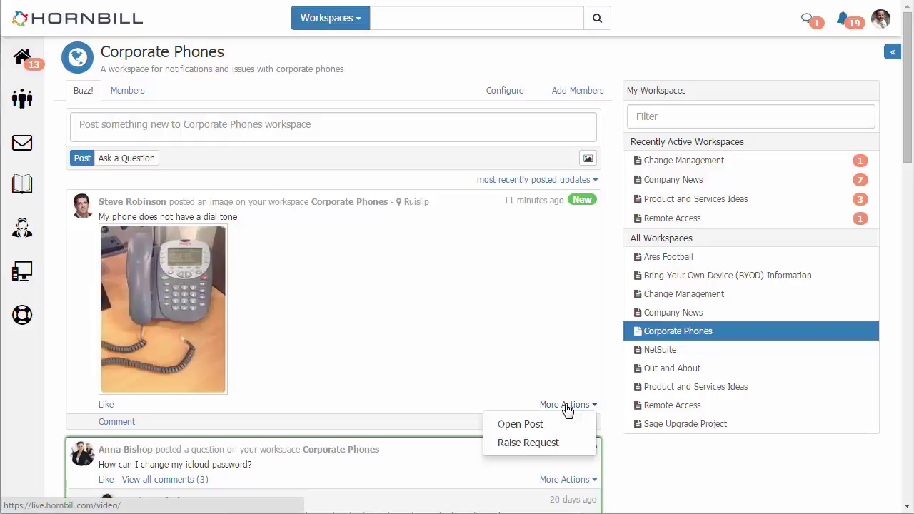
left_click(529, 444)
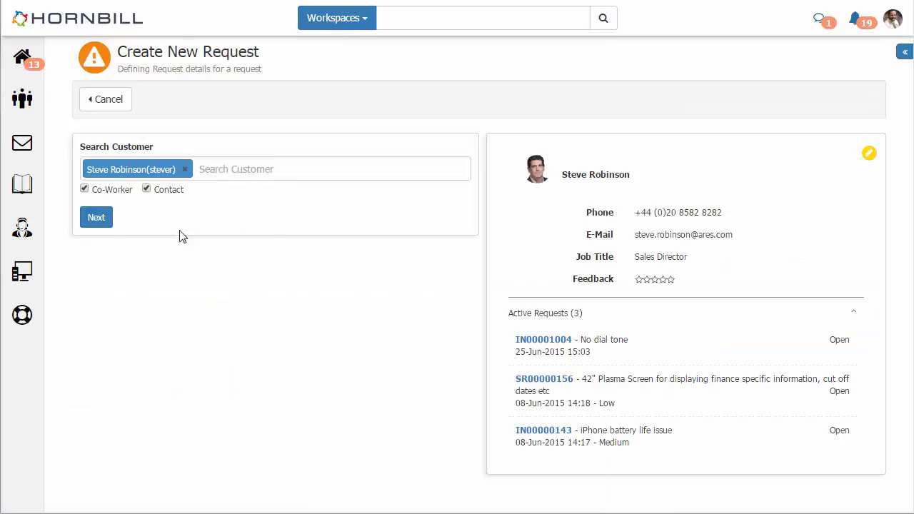
left_click(96, 218)
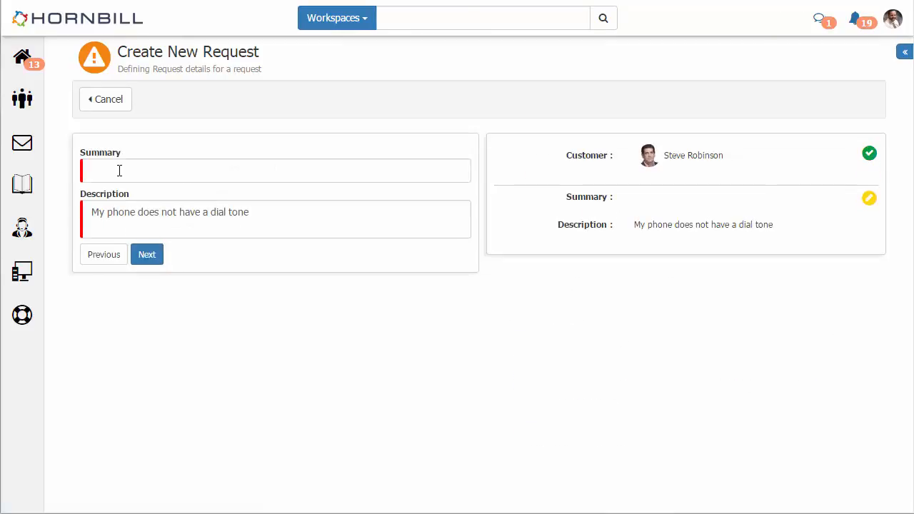
left_click(119, 170)
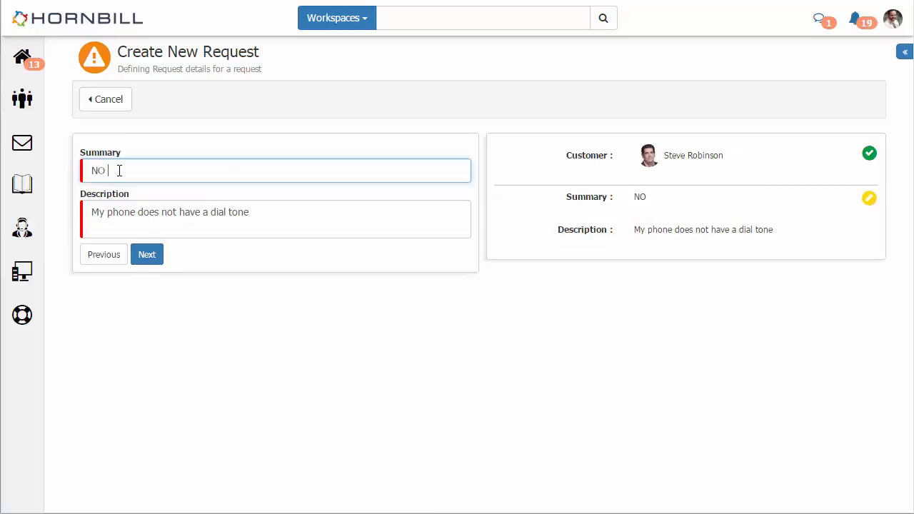
type("dial tone")
left_click(146, 254)
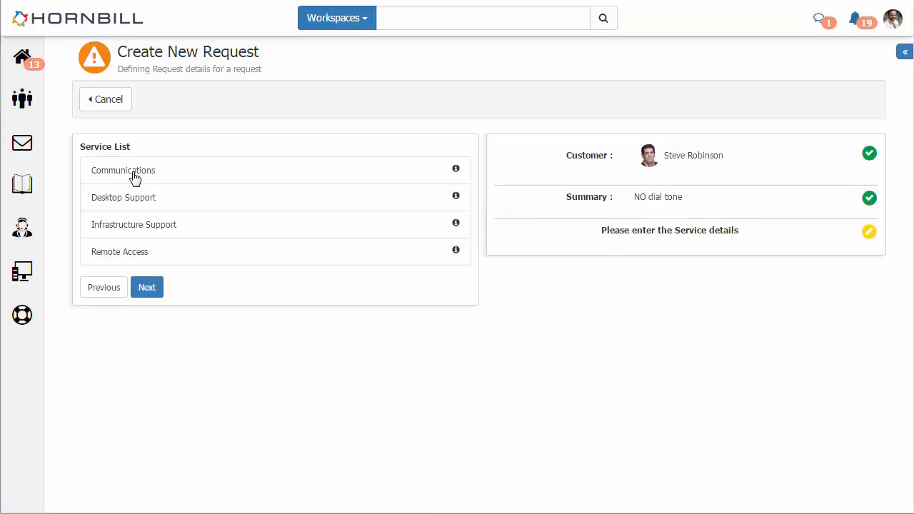
- Select the Communications service and the Incident request type
left_click(122, 170)
left_click(146, 287)
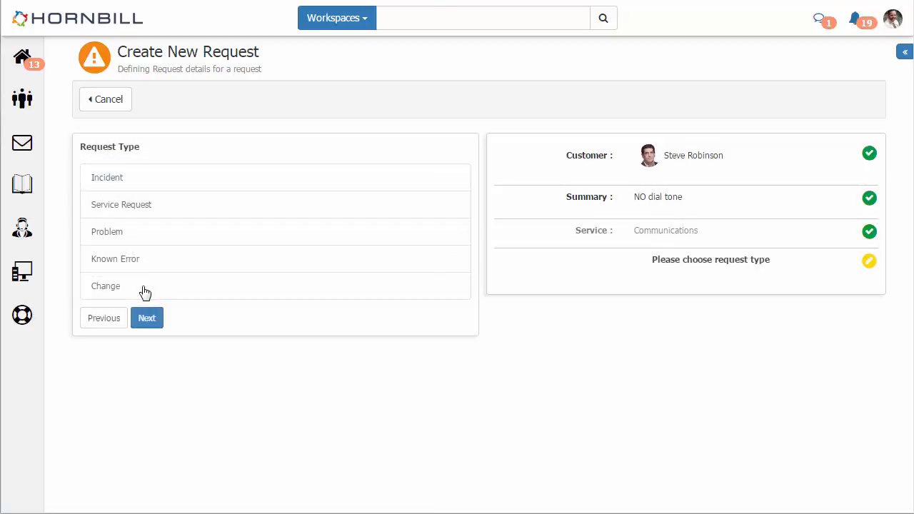
left_click(111, 179)
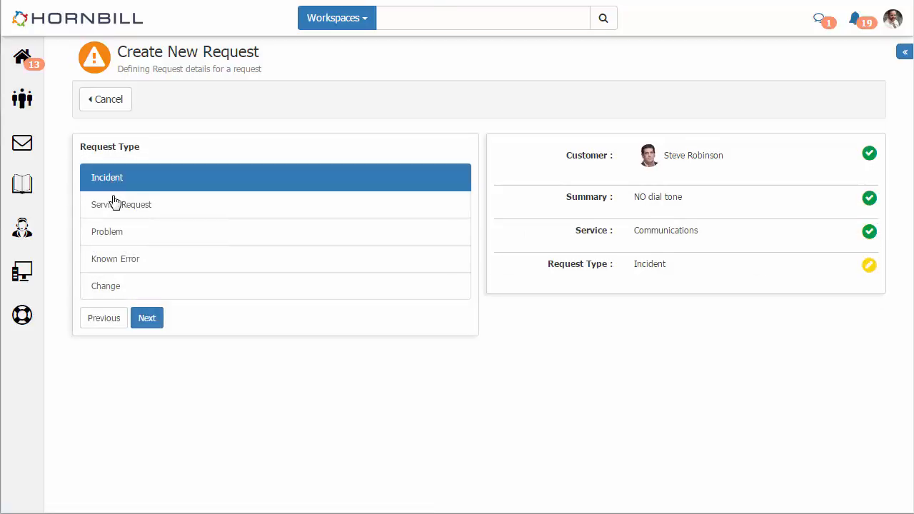
left_click(146, 317)
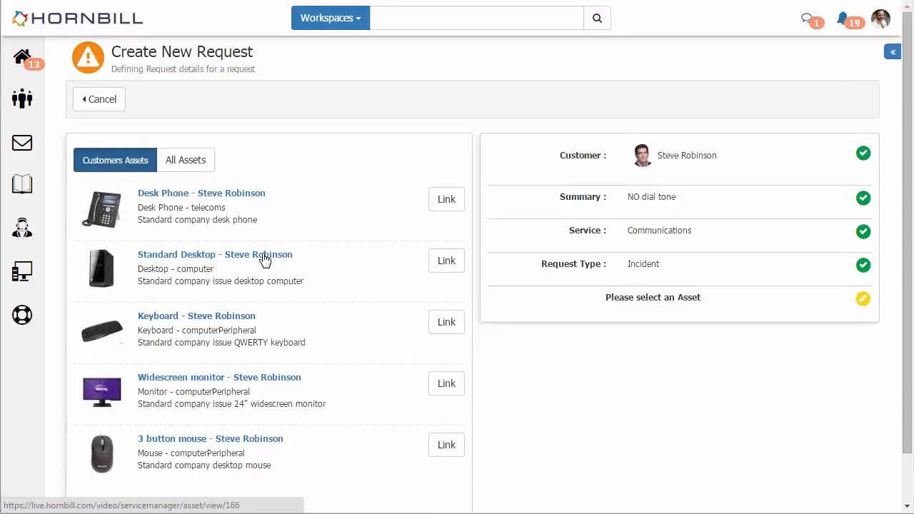
- Link the Desk Phone asset to the incident and finish the request details
left_click(447, 200)
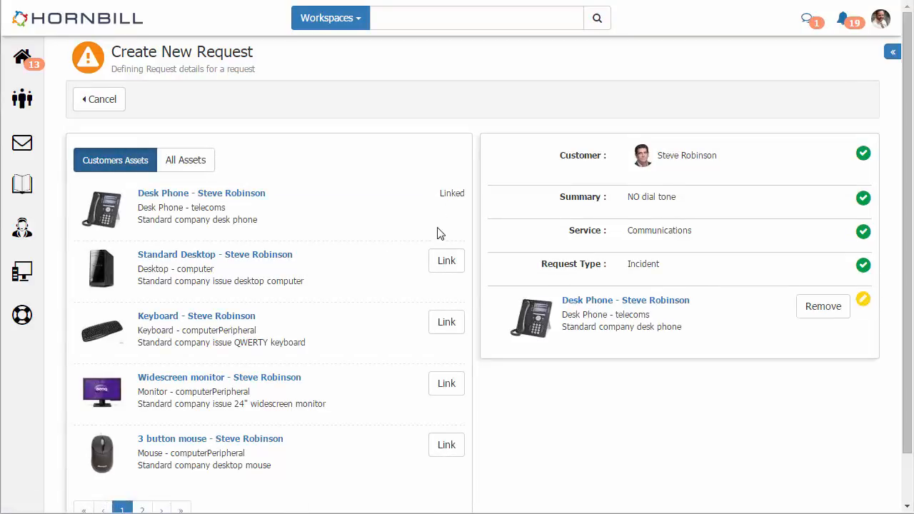
scroll(414, 254, "down", 1)
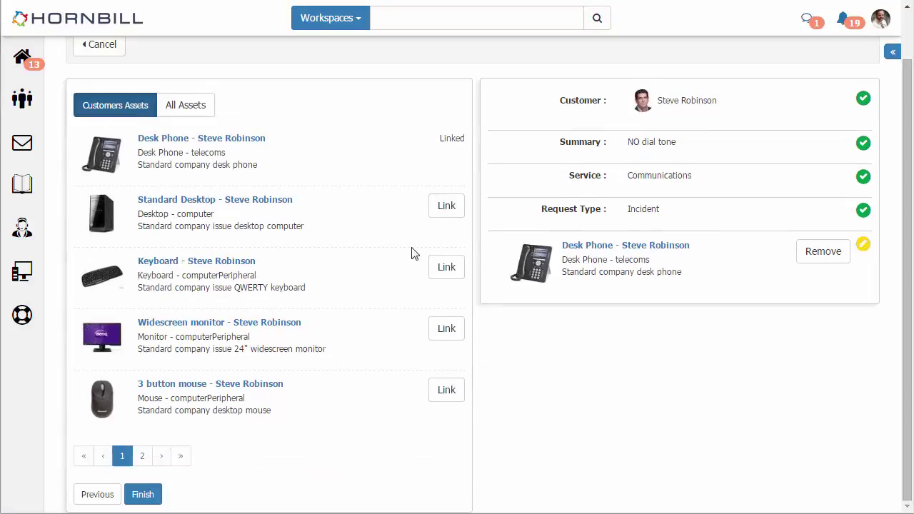
left_click(143, 494)
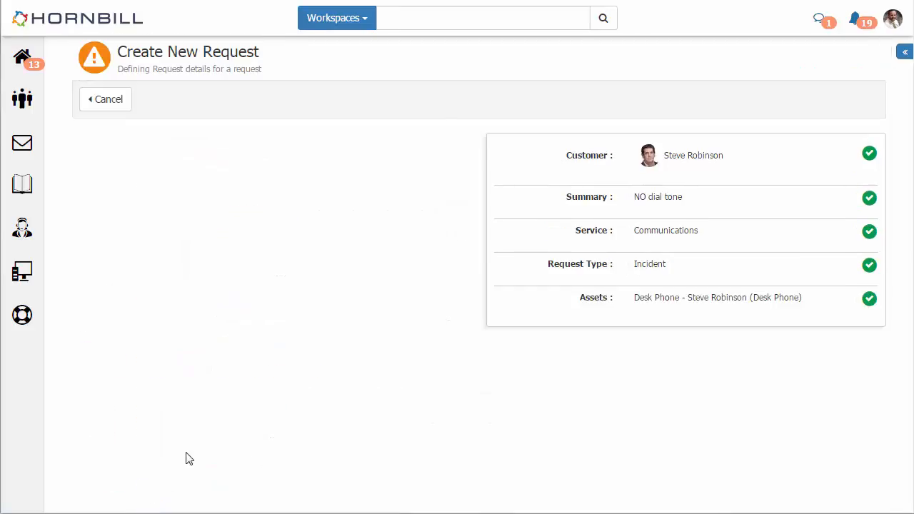